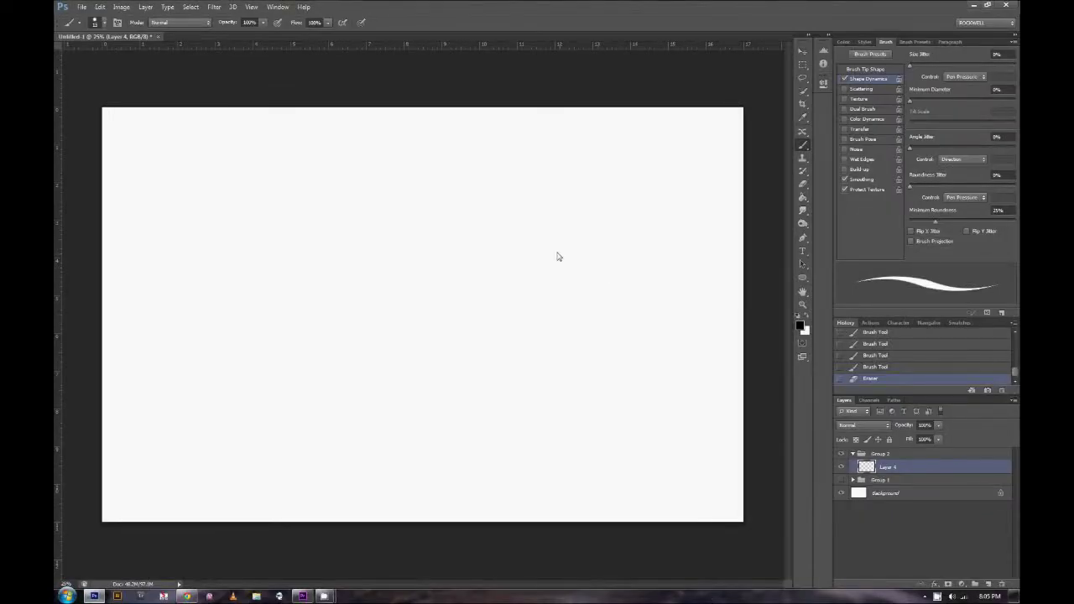
- Draw two perspective cylinders with top ellipses, vertical edges, a ground line and base ellipses
left_click_drag(515, 265, 621, 240)
left_click_drag(510, 257, 648, 238)
left_click_drag(574, 253, 575, 367)
left_click_drag(511, 263, 511, 370)
left_click_drag(598, 245, 598, 383)
left_click_drag(648, 240, 650, 390)
left_click_drag(502, 373, 676, 324)
left_click_drag(598, 334, 647, 329)
left_click_drag(513, 352, 648, 329)
left_click_drag(512, 354, 571, 342)
- Change a setting in the right-hand panel and undo the stray squiggle stroke
left_click(965, 197)
left_click(965, 216)
left_click(965, 197)
left_click(965, 217)
key("ctrl+z")
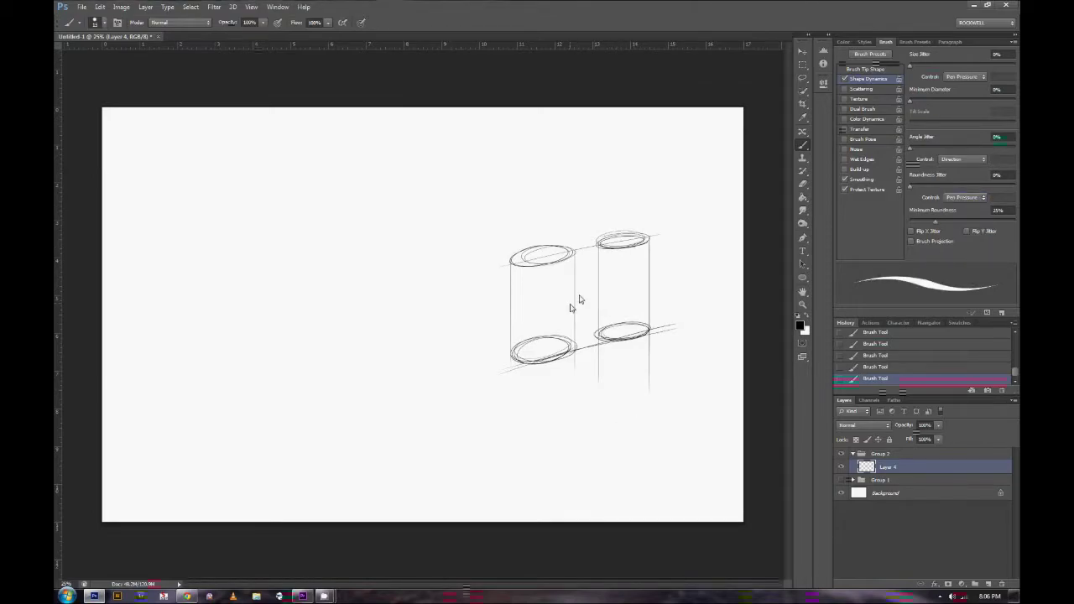
- Add vertical guides, a base diagonal and structure lines between the paired cylinders
left_click_drag(589, 239, 589, 411)
left_click_drag(629, 256, 629, 397)
mouse_move(543, 273)
left_mouse_down()
mouse_move(543, 436)
mouse_move(634, 371)
left_mouse_up()
left_click_drag(552, 264, 551, 357)
mouse_move(624, 250)
left_mouse_down()
mouse_move(645, 323)
mouse_move(490, 329)
left_mouse_up()
left_click_drag(667, 286, 625, 326)
left_click_drag(614, 325, 588, 327)
- Sketch wavy base curves, a peaked stroke, a right-side curve and a long top line
left_click_drag(668, 295, 494, 331)
left_click_drag(581, 326, 668, 292)
left_click_drag(576, 340, 609, 339)
mouse_move(668, 304)
left_mouse_down()
mouse_move(636, 381)
mouse_move(671, 305)
left_mouse_up()
left_click_drag(649, 224, 667, 304)
mouse_move(487, 248)
left_mouse_down()
mouse_move(653, 220)
mouse_move(537, 228)
left_mouse_up()
- Sketch a single upright cylinder at left with its top ellipse, sides and bottom ellipse
mouse_move(359, 250)
left_mouse_down()
mouse_move(286, 262)
mouse_move(289, 423)
left_mouse_up()
left_click_drag(357, 256, 357, 433)
left_click_drag(357, 369, 290, 380)
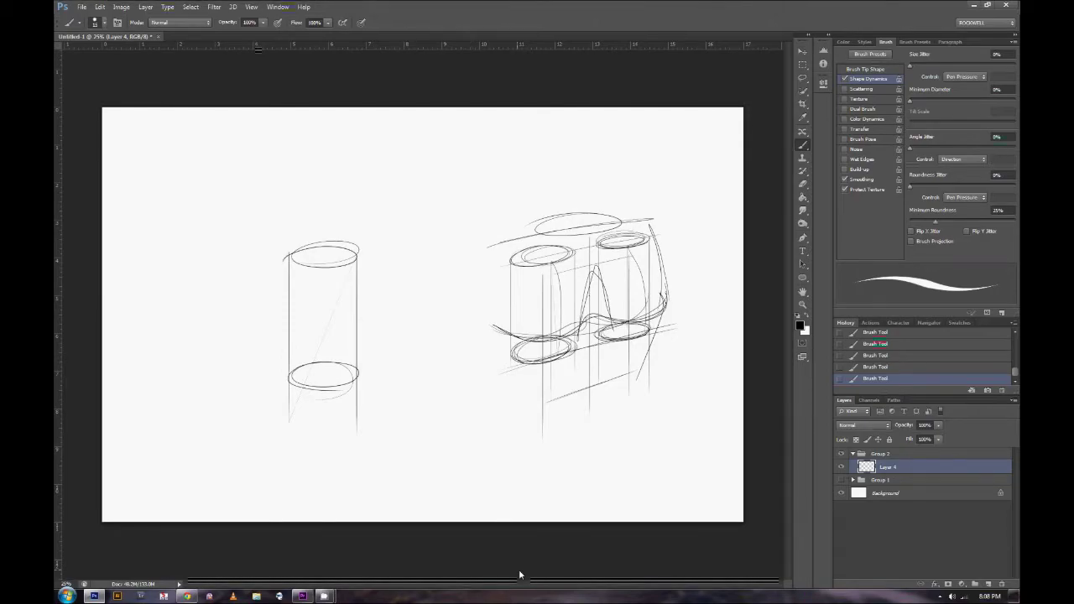
- Mark the left cylinder's 12 in diameter and 16 height, adding an extra bottom ellipse
left_click_drag(289, 256, 357, 255)
mouse_move(357, 260)
left_mouse_down()
mouse_move(356, 237)
mouse_move(344, 248)
left_mouse_up()
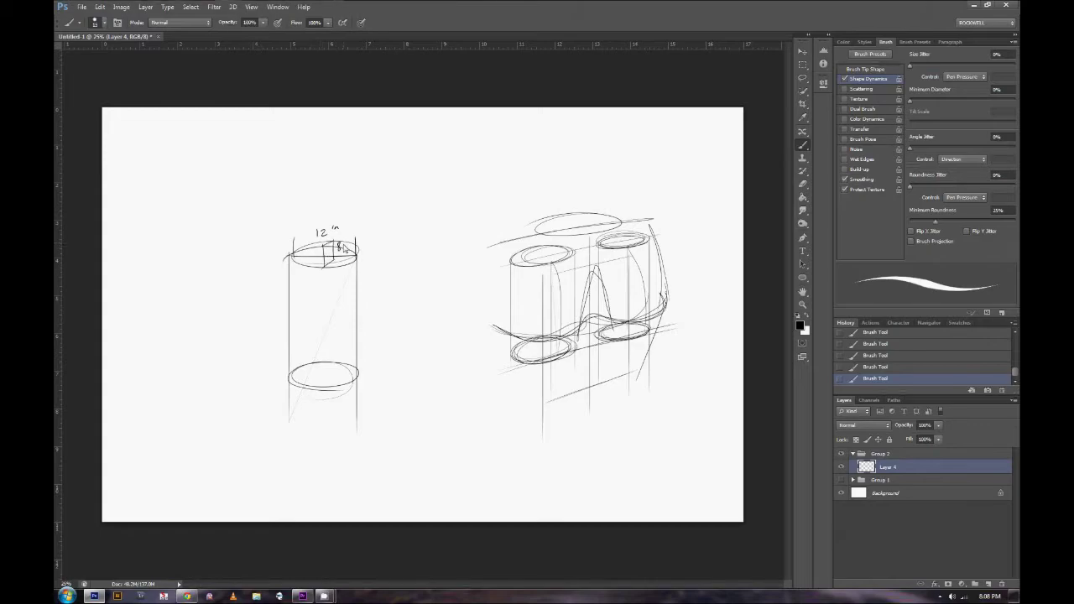
left_click_drag(367, 307, 367, 320)
left_click_drag(375, 308, 373, 319)
mouse_move(360, 256)
left_mouse_down()
mouse_move(364, 379)
mouse_move(293, 393)
mouse_move(351, 401)
mouse_move(297, 393)
left_mouse_up()
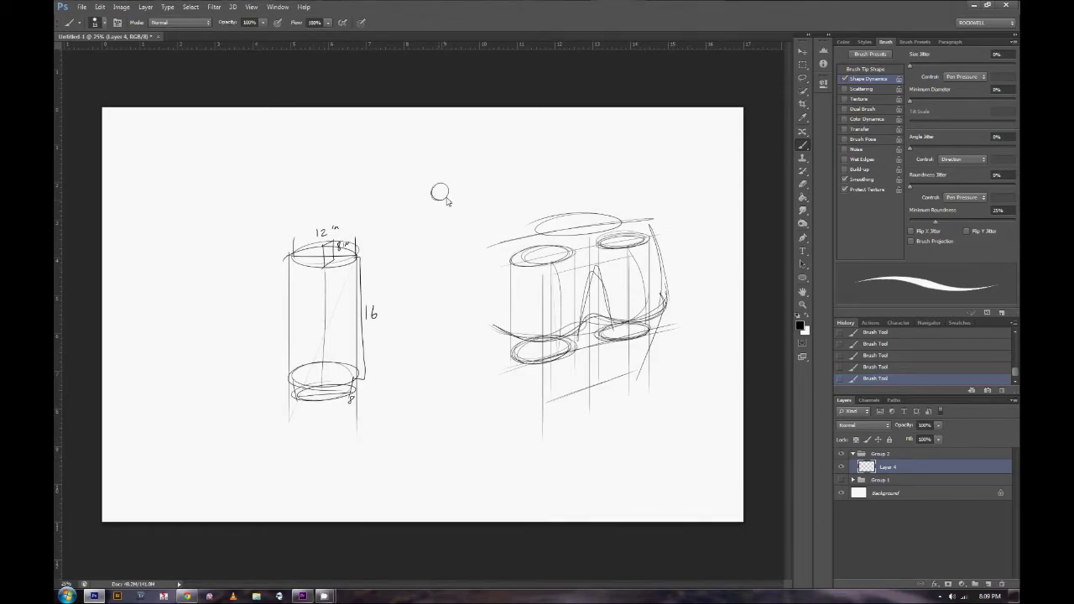
- Rough in a standing stick figure's body and legs beside the cylinder
left_click_drag(440, 205, 434, 361)
left_click_drag(430, 294, 428, 391)
left_click_drag(449, 293, 460, 381)
mouse_move(458, 292)
left_mouse_down()
mouse_move(453, 395)
mouse_move(460, 344)
left_mouse_up()
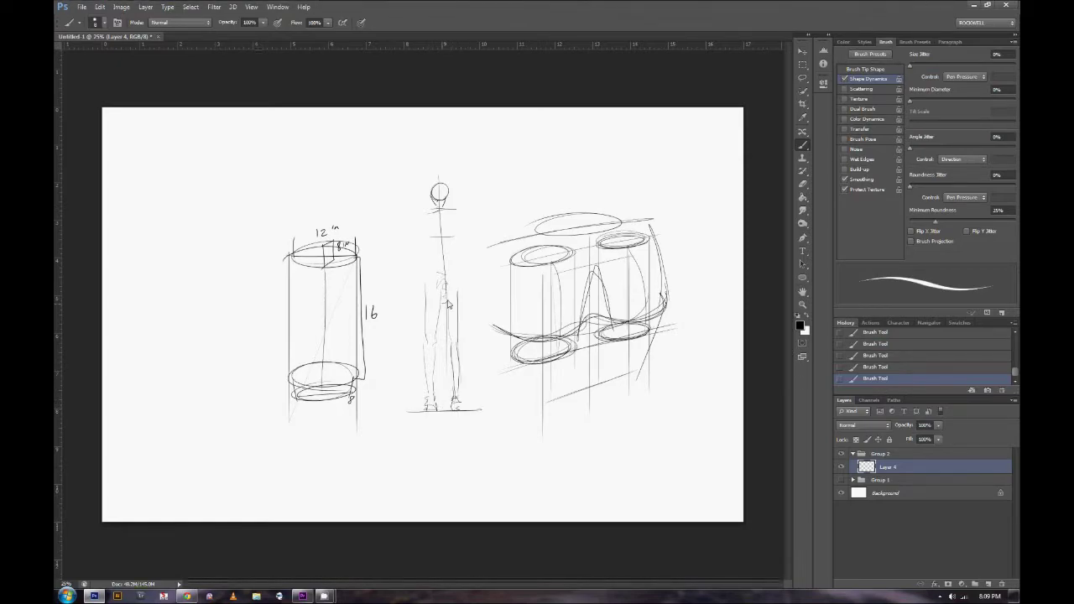
- Outline the figure's torso and arms, and add a shoulder guideline
left_click_drag(419, 215, 458, 242)
left_click_drag(463, 278, 458, 300)
left_click_drag(419, 222, 416, 312)
mouse_move(458, 215)
left_mouse_down()
mouse_move(463, 294)
mouse_move(420, 305)
left_mouse_up()
left_click_drag(392, 239, 460, 236)
mouse_move(418, 212)
left_mouse_down()
mouse_move(465, 206)
mouse_move(423, 220)
left_mouse_up()
- Draw a height line left of the figure and label it 5'8
left_click_drag(400, 185, 411, 415)
left_click(865, 69)
mouse_move(378, 224)
left_mouse_down()
mouse_move(372, 237)
mouse_move(386, 233)
left_mouse_up()
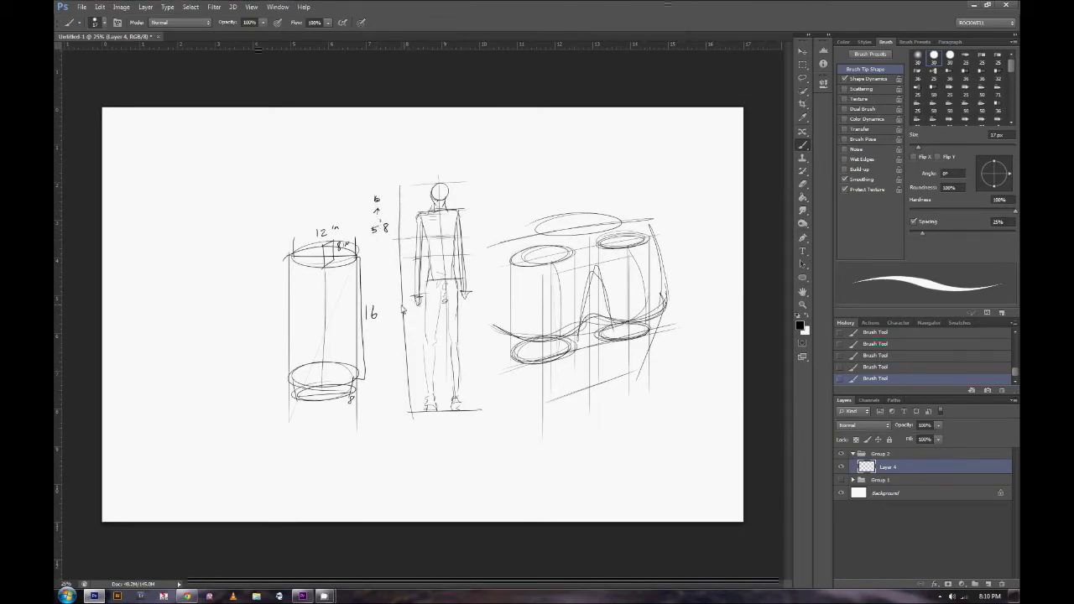
- Darken the figure's shoulders, torso and waist, hatch the pack area, and start a thumbnail box
mouse_move(438, 216)
left_mouse_down()
mouse_move(426, 215)
mouse_move(456, 216)
left_mouse_up()
left_click_drag(453, 213, 453, 270)
left_click_drag(455, 267, 427, 266)
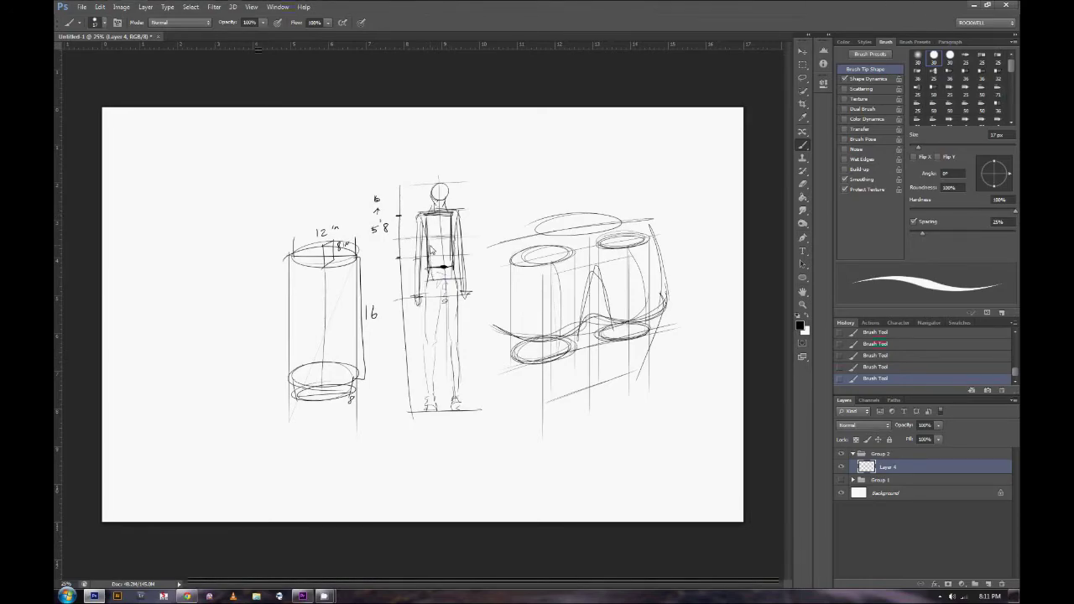
left_click_drag(426, 213, 450, 270)
left_click_drag(431, 231, 454, 284)
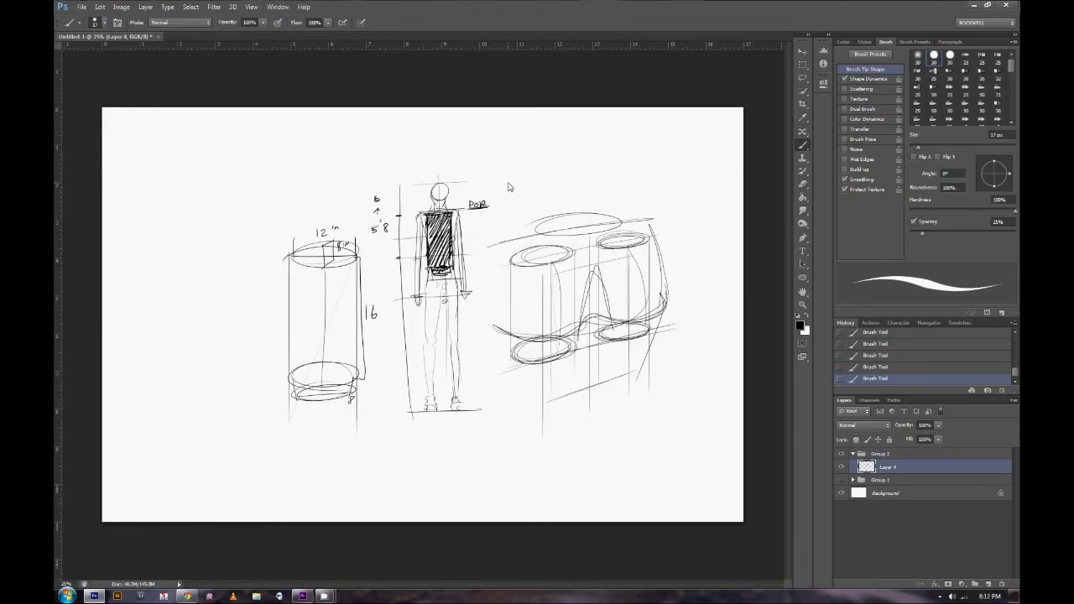
left_click_drag(489, 165, 577, 201)
- Finish the thumbnail box and write the 15' dimension below it
left_click_drag(456, 145, 577, 163)
left_click_drag(490, 204, 581, 190)
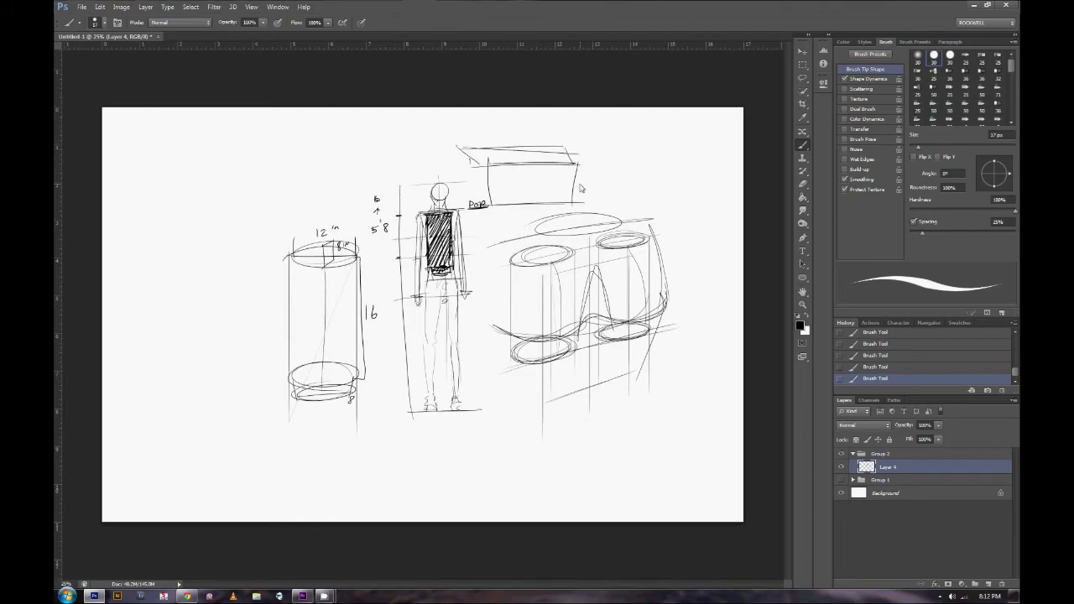
left_click_drag(519, 206, 519, 213)
left_click_drag(527, 206, 523, 214)
left_click_drag(532, 206, 530, 198)
- Sketch the vehicle in the box, write the PERSONAL FLIGHT label, and add a new layer
mouse_move(561, 198)
left_mouse_down()
mouse_move(504, 199)
mouse_move(548, 199)
left_mouse_up()
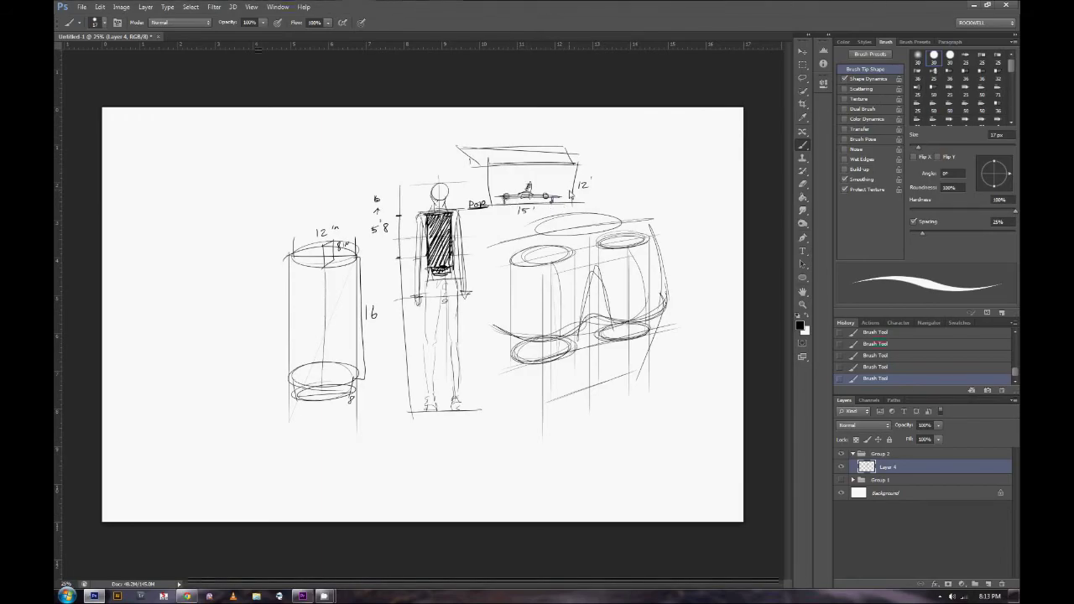
mouse_move(606, 165)
left_mouse_down()
mouse_move(657, 170)
mouse_move(653, 179)
left_mouse_up()
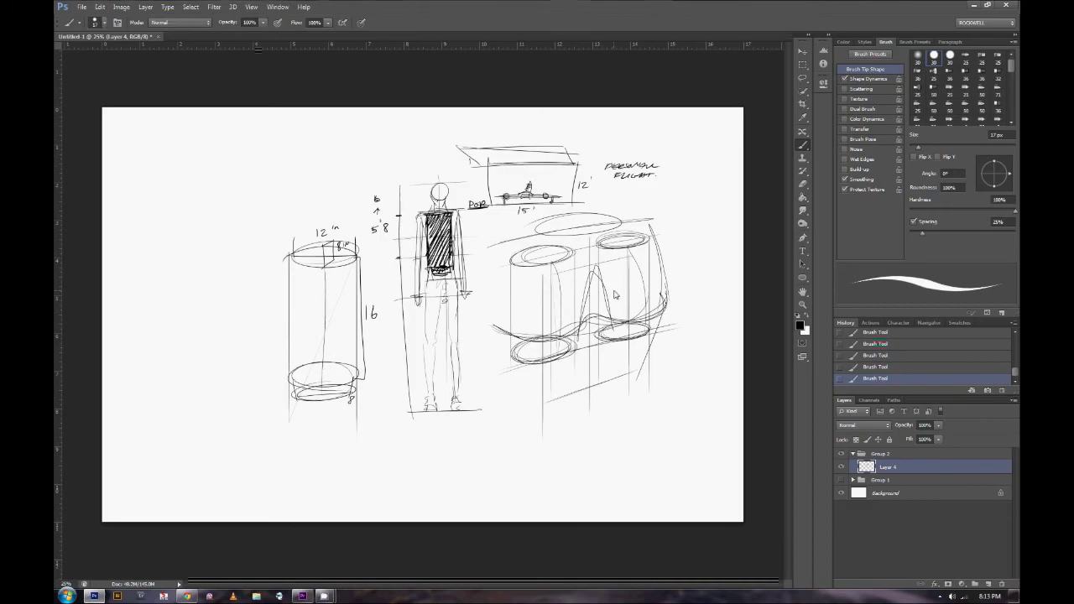
key("ctrl+shift+alt+n")
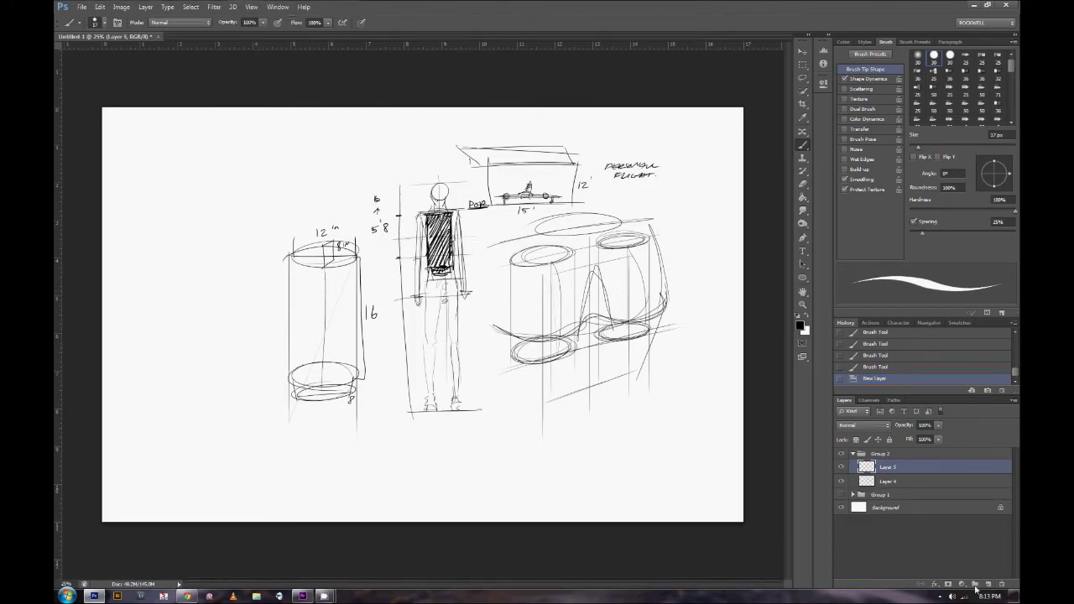